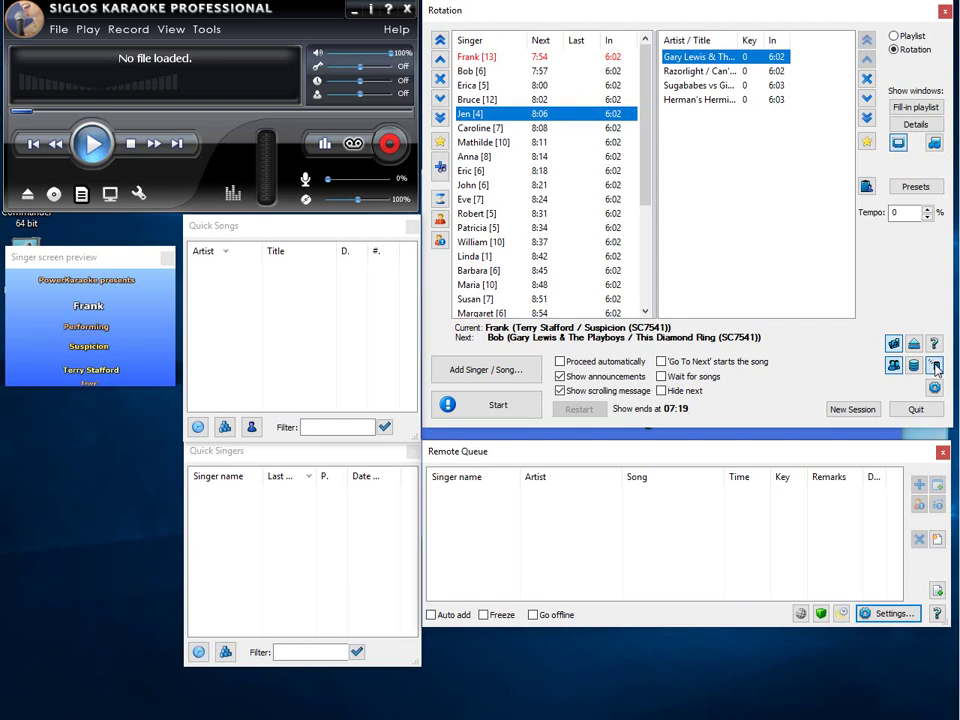
- Hide the Remote Queue window and bring it back, twice
click(935, 366)
click(935, 366)
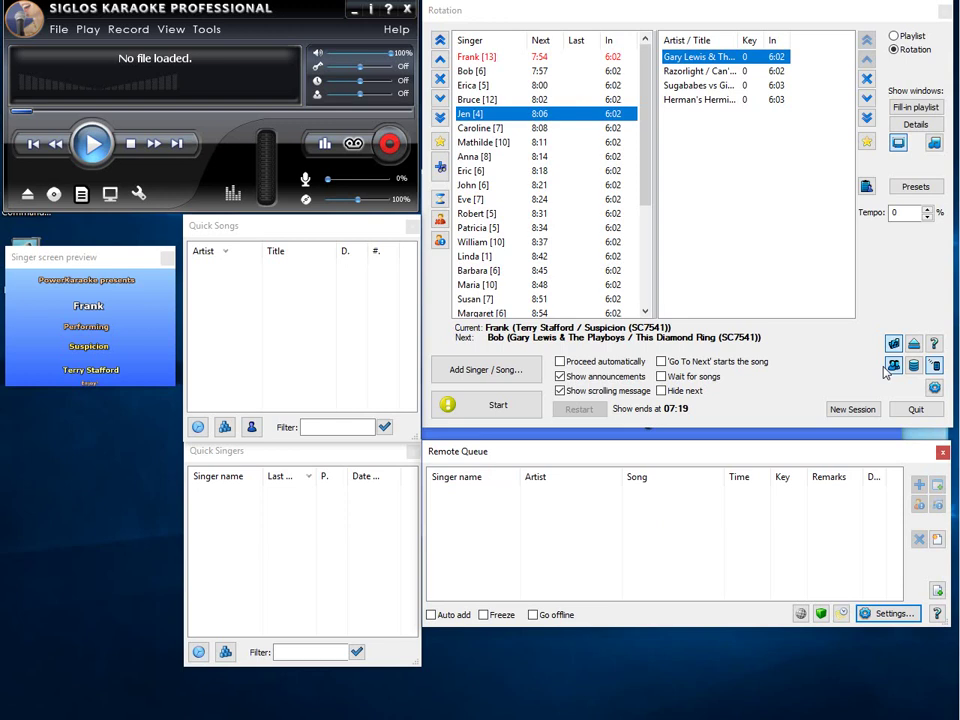
click(935, 367)
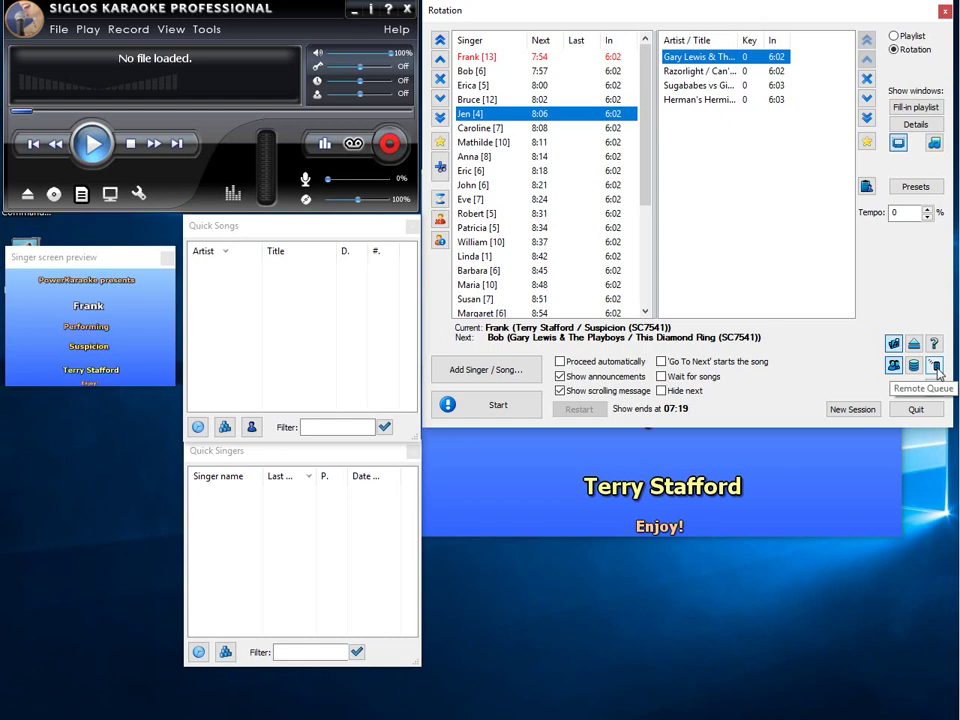
click(935, 367)
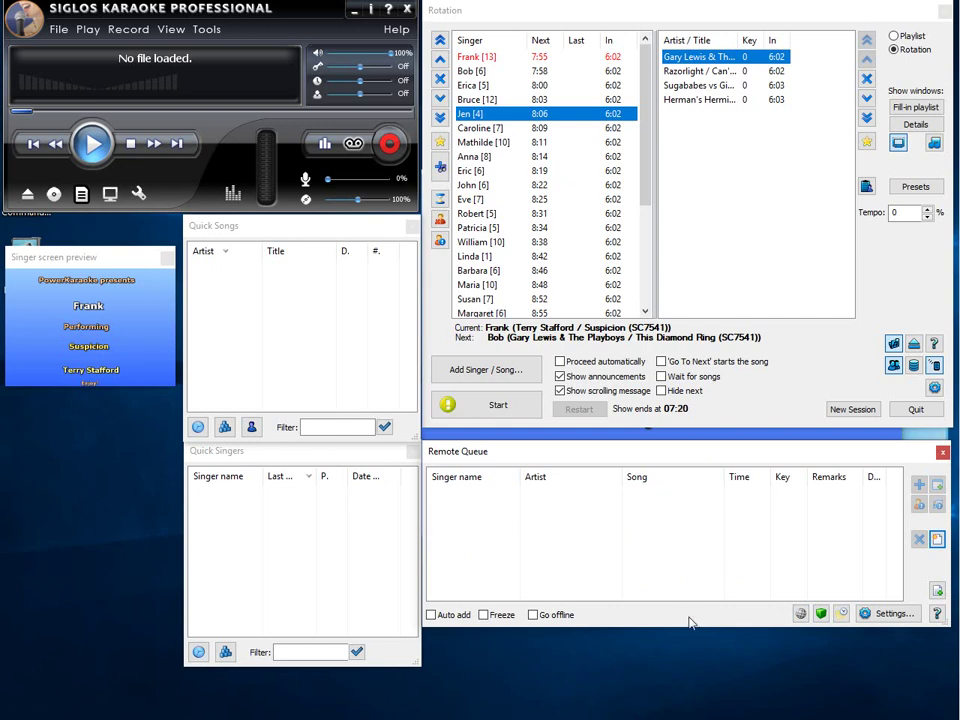
- Open the Remote Queue settings with connectkaraoke.com as web server, ready for the API key
click(893, 614)
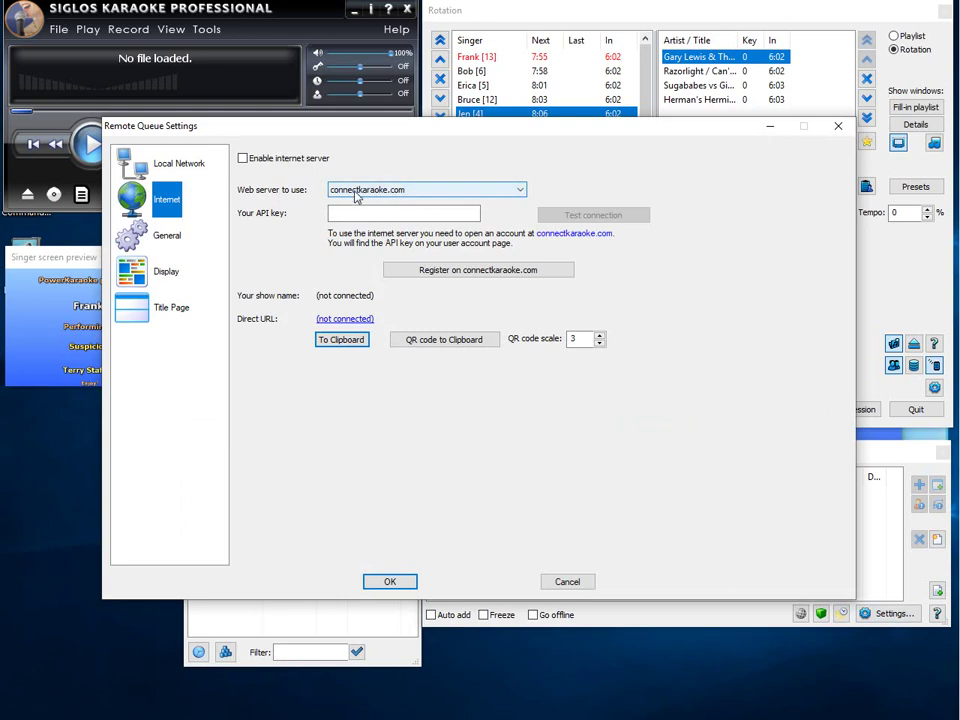
click(415, 195)
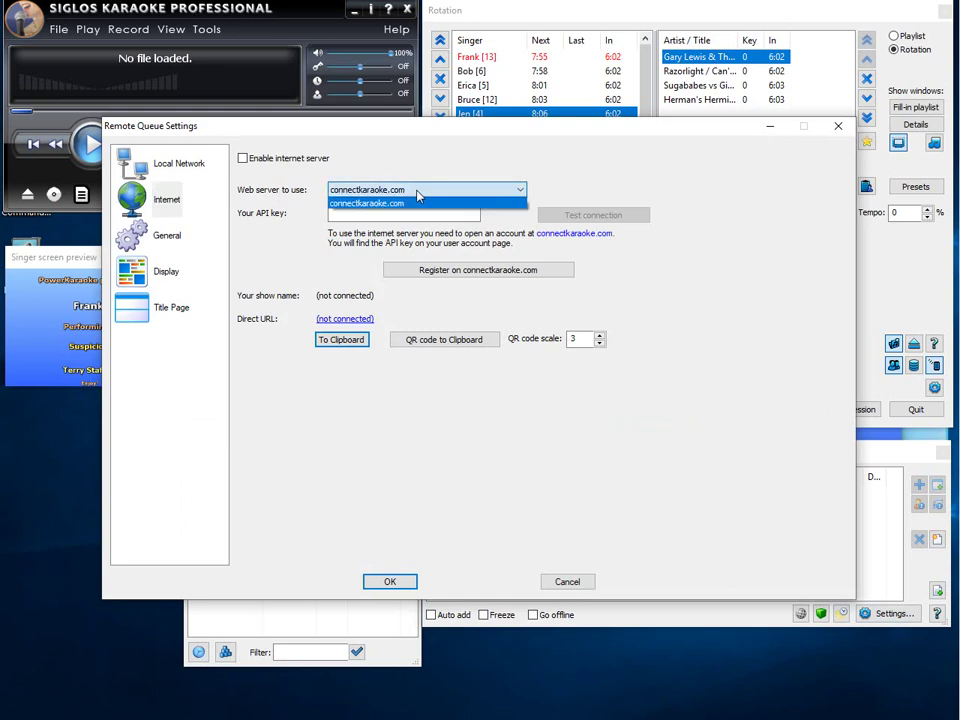
click(414, 193)
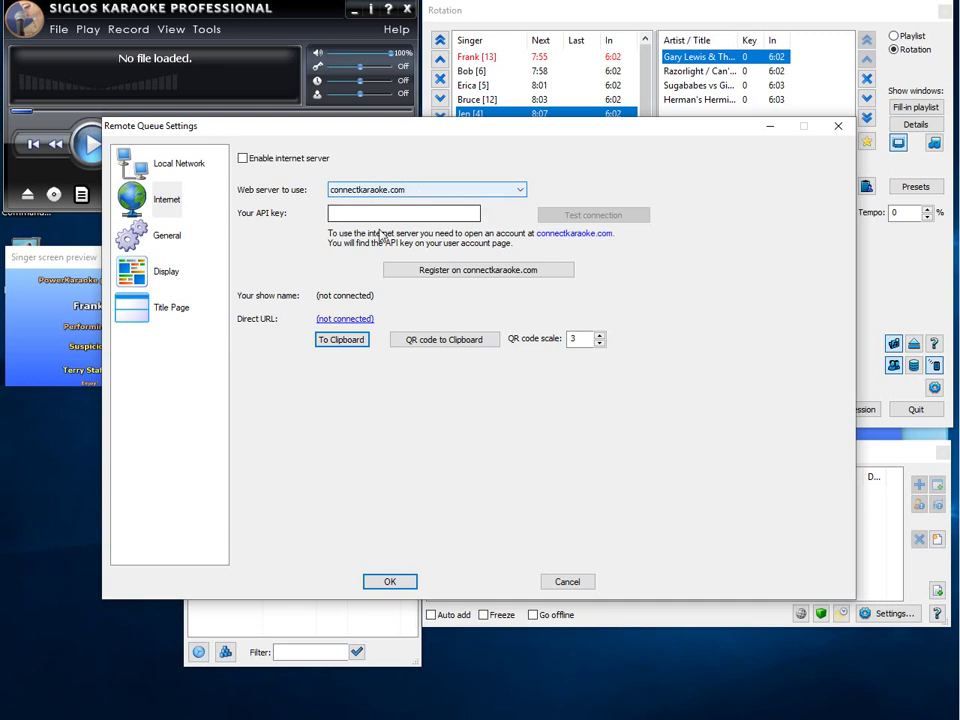
click(410, 213)
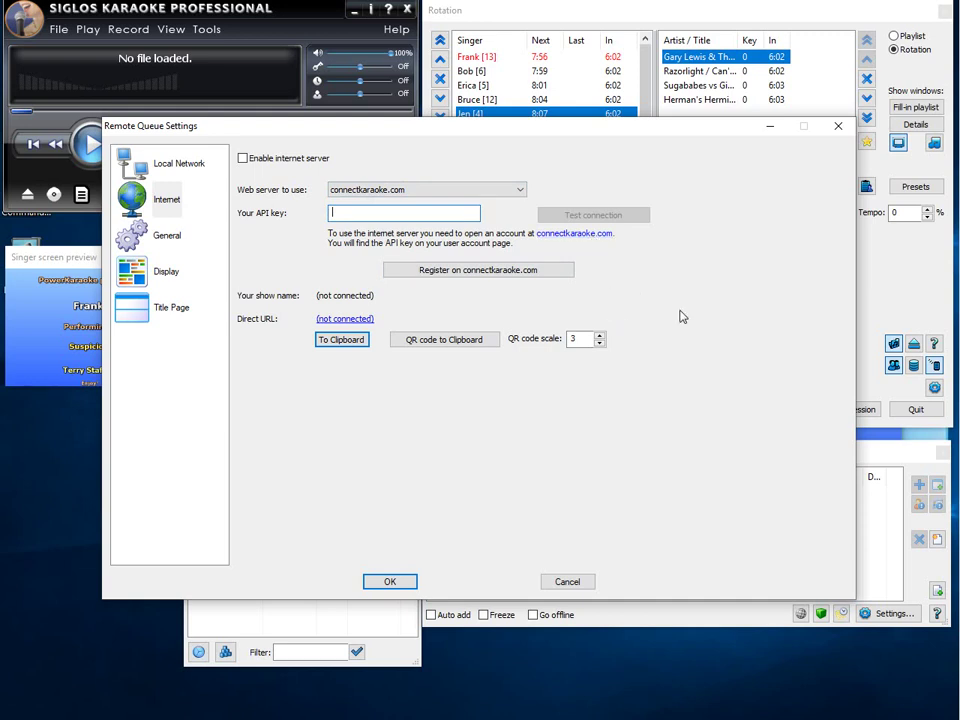
- Open connectkaraoke.com in an enlarged browser window and log in to the KJ account
click(580, 236)
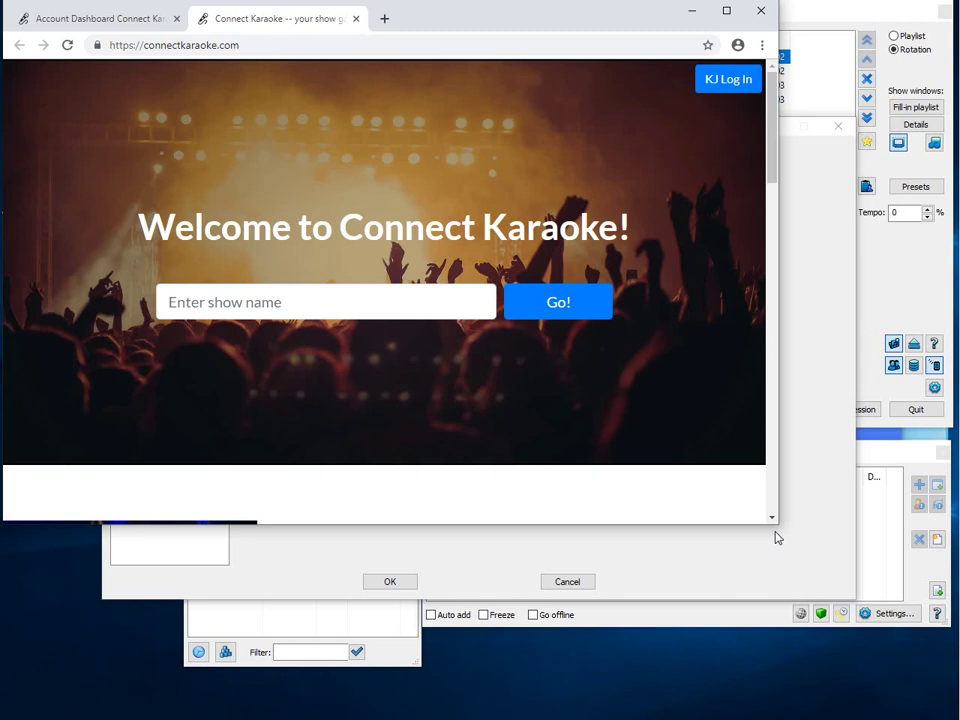
mouse_move(778, 525)
mouse_down()
mouse_move(910, 717)
mouse_move(943, 712)
mouse_up()
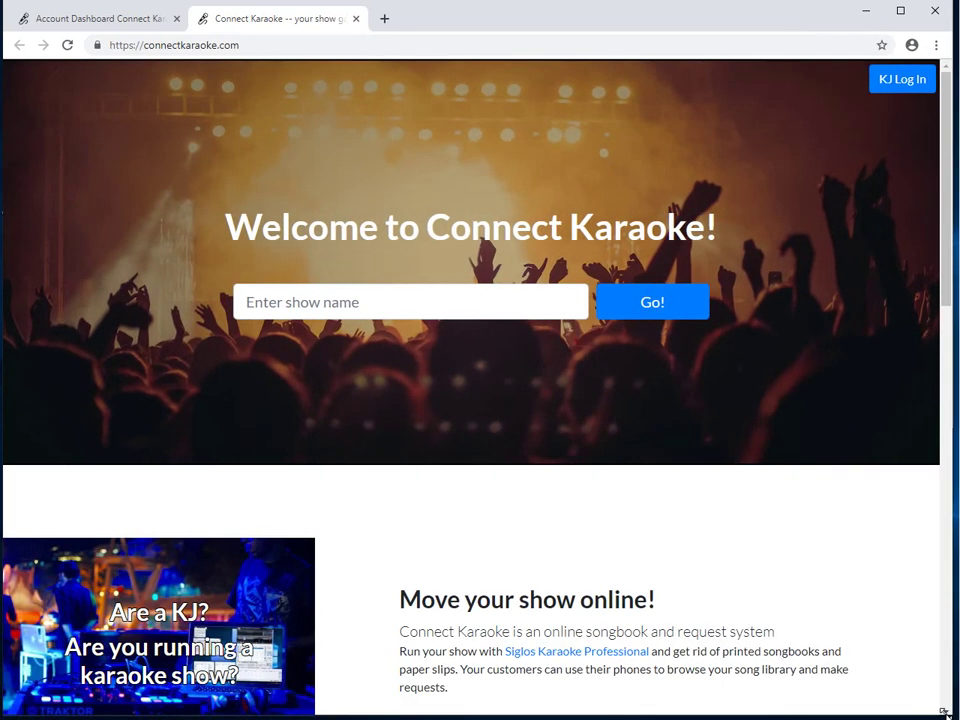
click(879, 86)
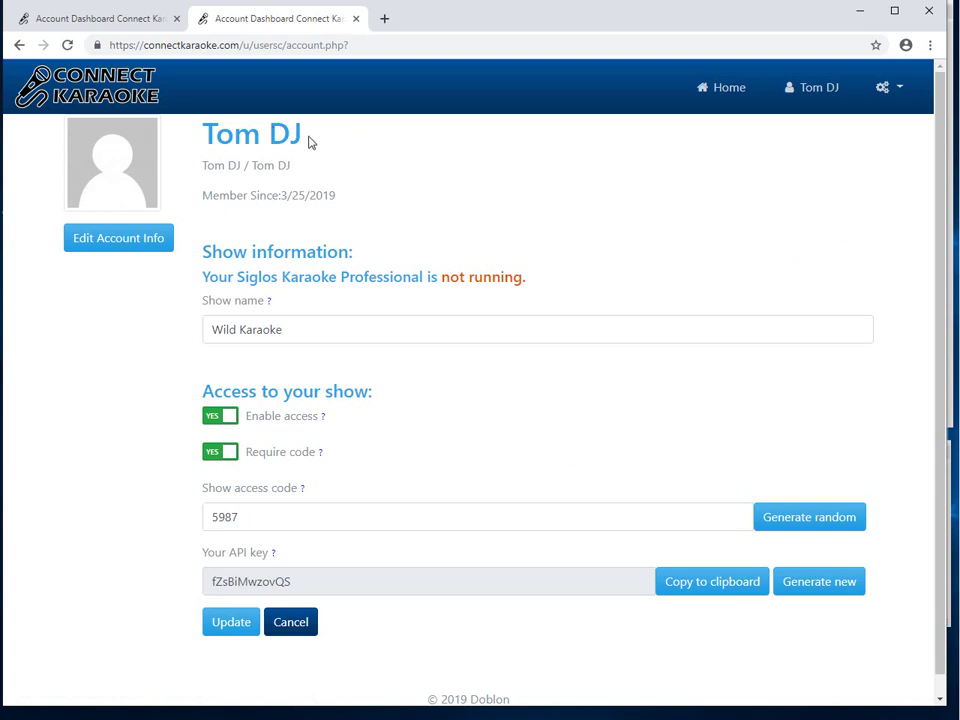
- Check the account heading and show name Wild Karaoke, then copy the API key
drag(311, 141, 206, 134)
click(379, 152)
drag(295, 337, 199, 326)
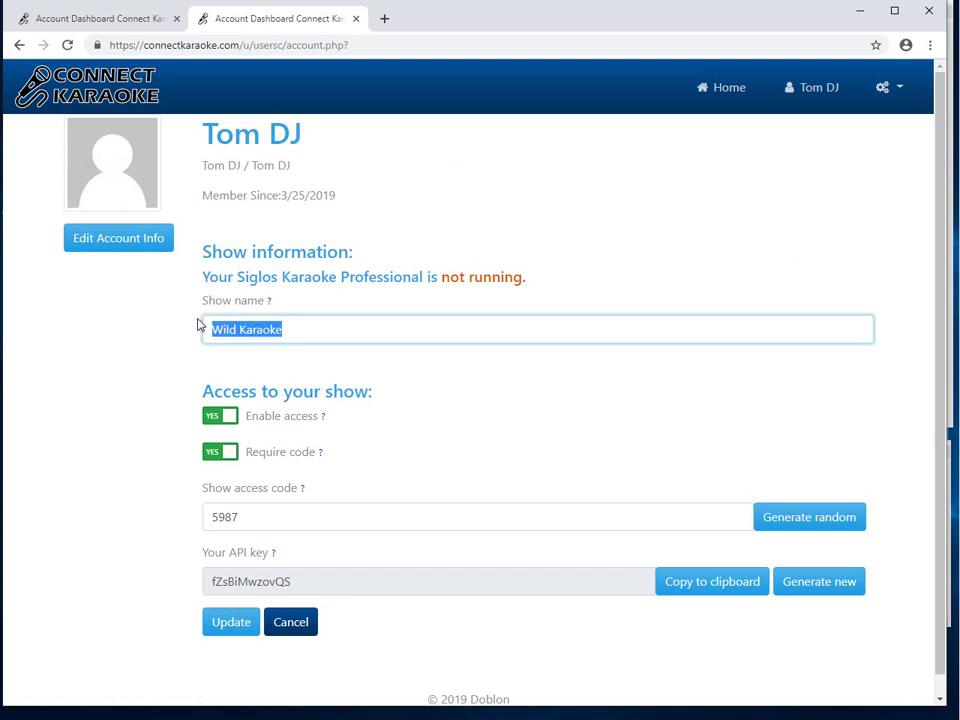
click(375, 343)
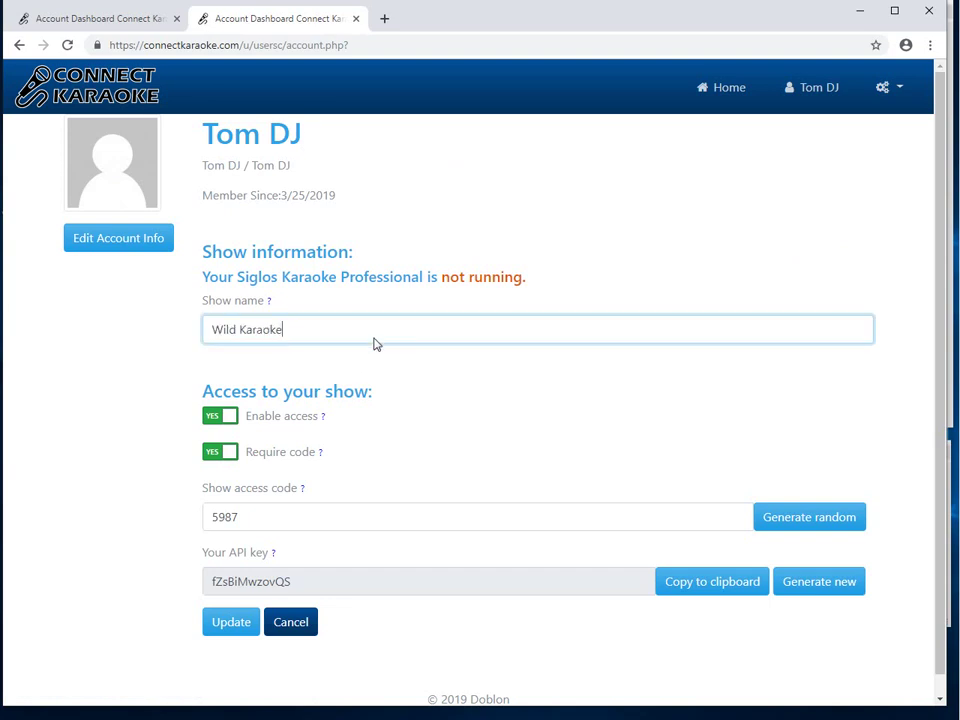
click(133, 359)
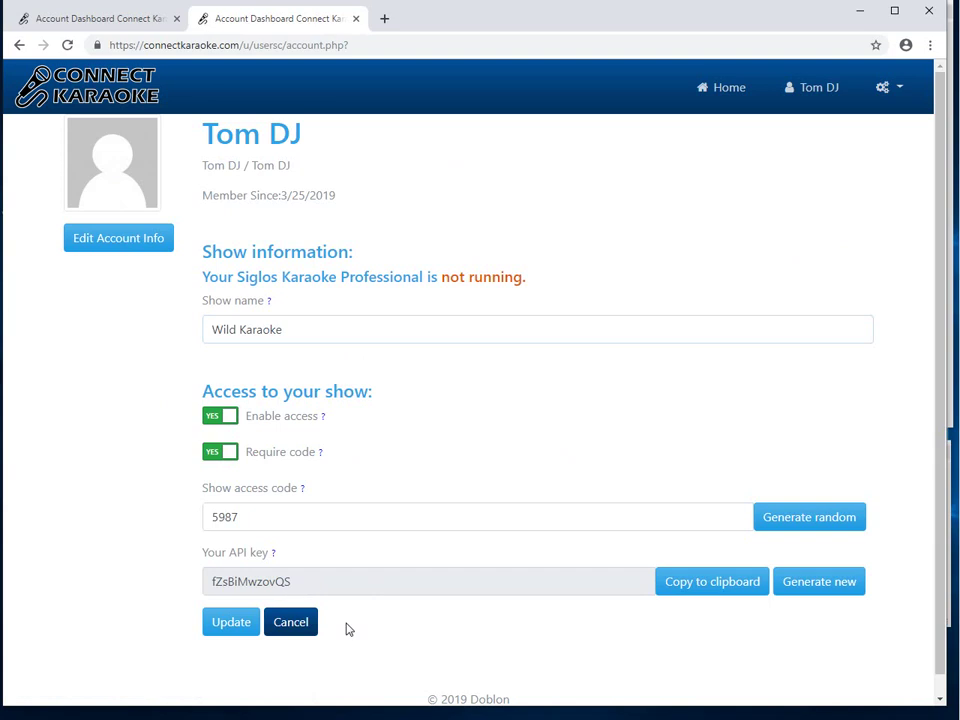
click(709, 583)
mouse_move(532, 714)
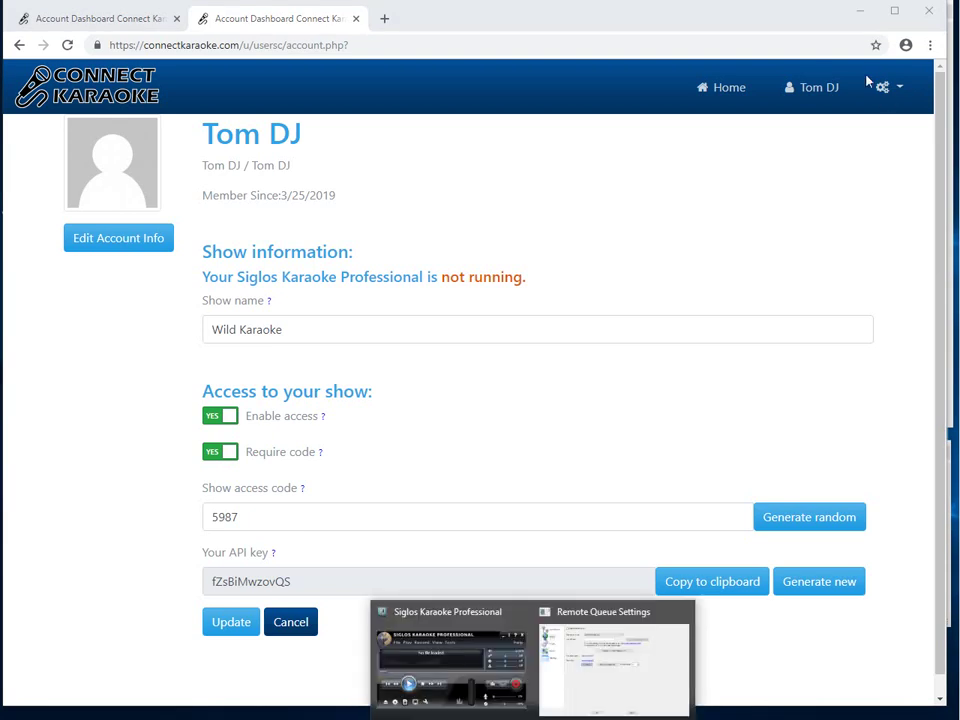
- Paste the API key into Remote Queue Settings and pass the connection test showing Wild Karaoke
click(860, 11)
click(401, 218)
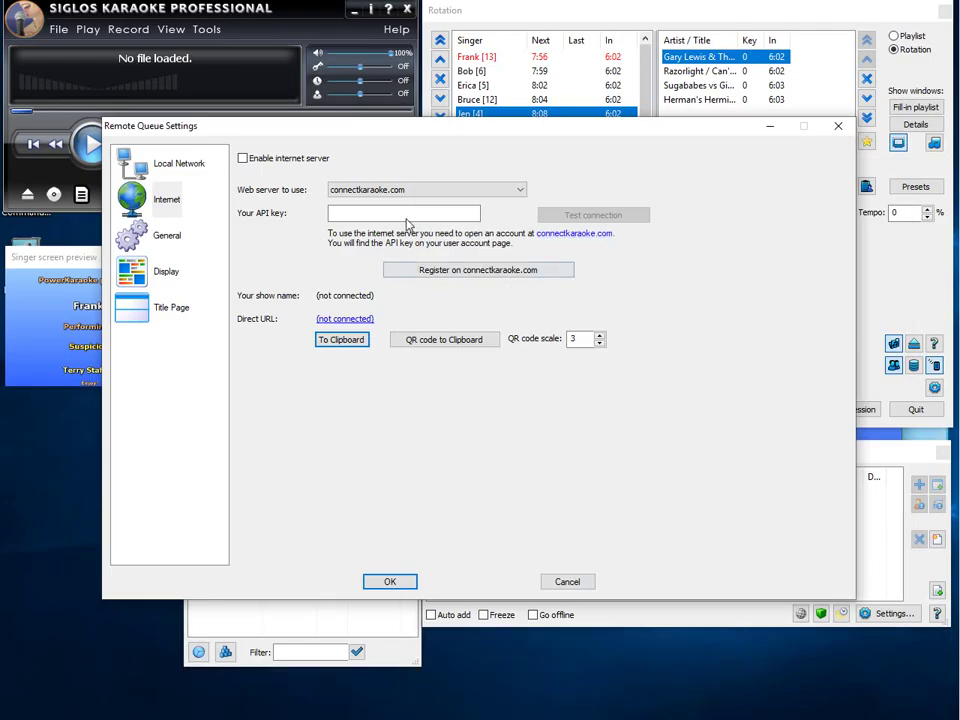
right_click(401, 215)
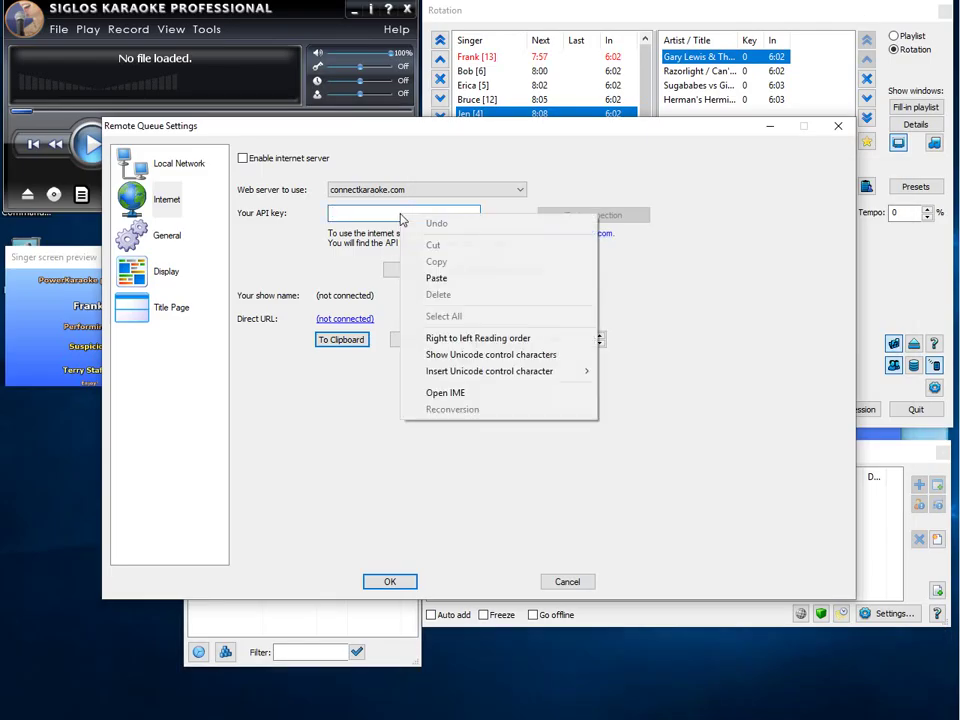
click(441, 280)
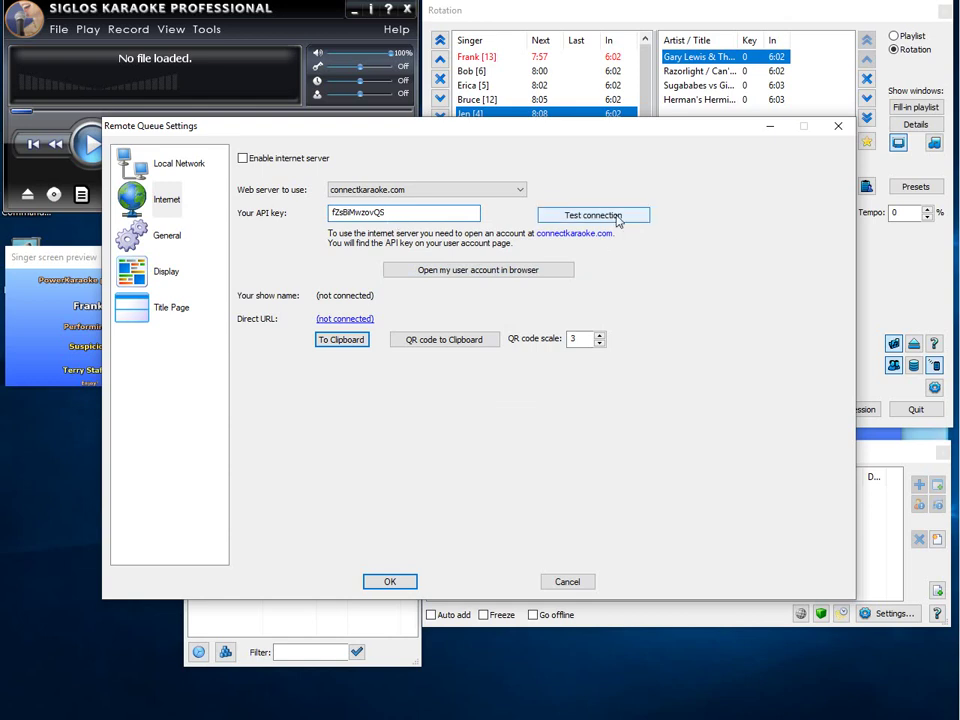
click(617, 222)
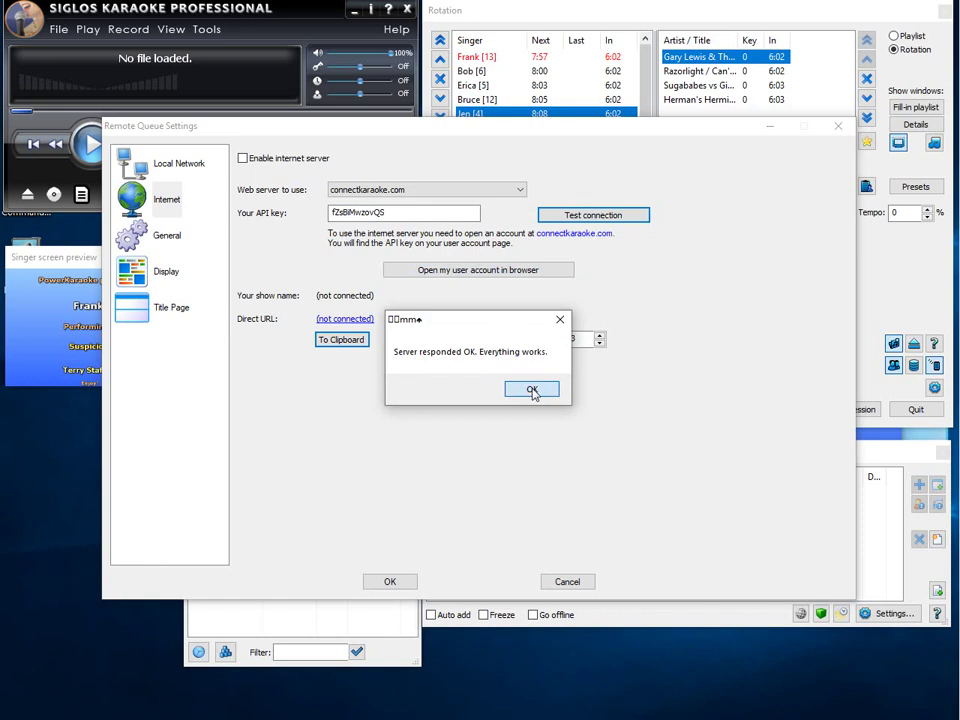
click(532, 390)
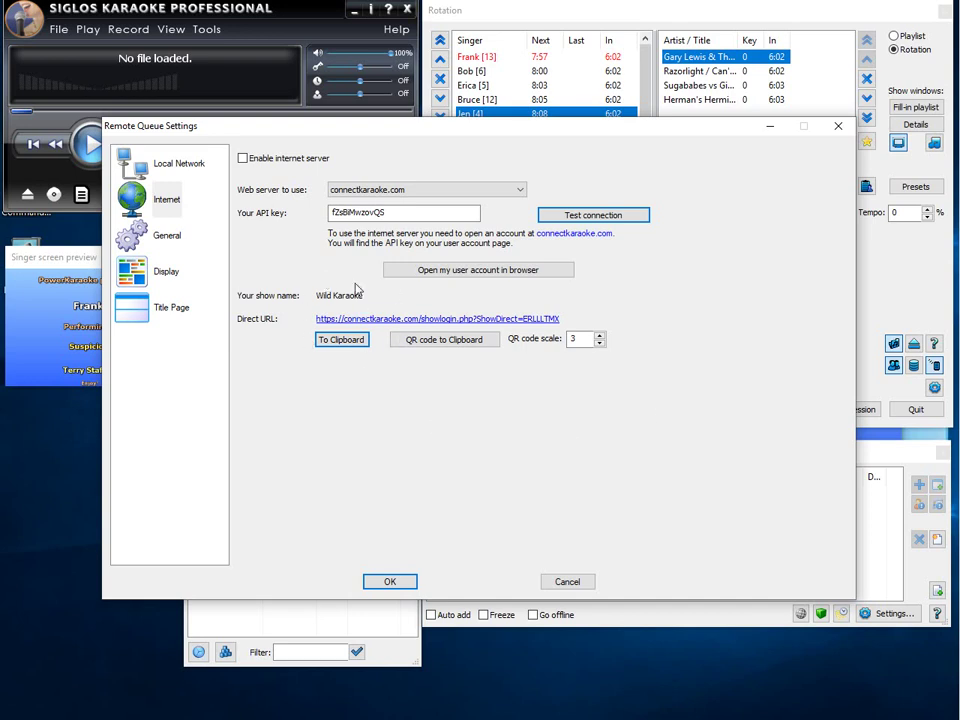
- Tick Enable internet server on the Internet page
click(360, 338)
- Save the Remote Queue settings and connect the internet server until the status turns green
click(390, 582)
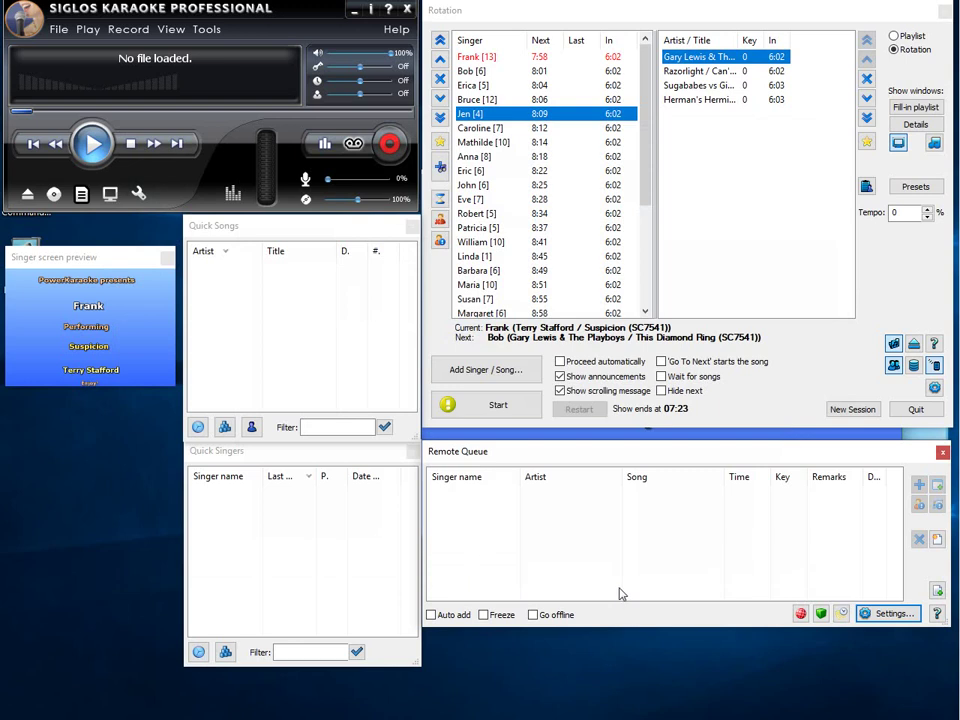
click(801, 614)
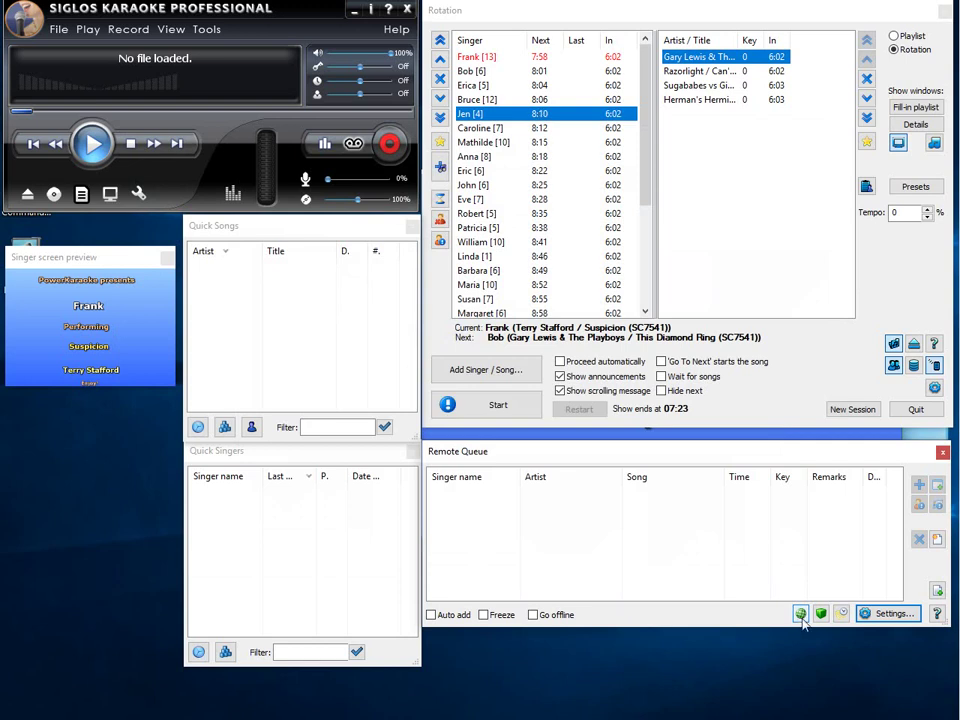
click(814, 662)
click(800, 615)
mouse_move(798, 617)
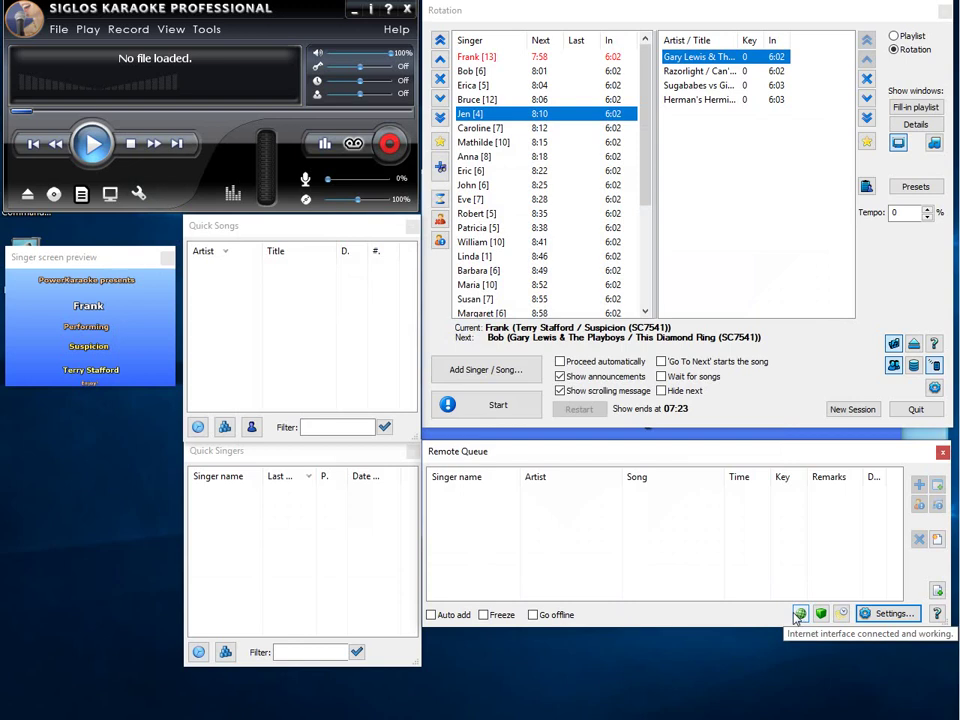